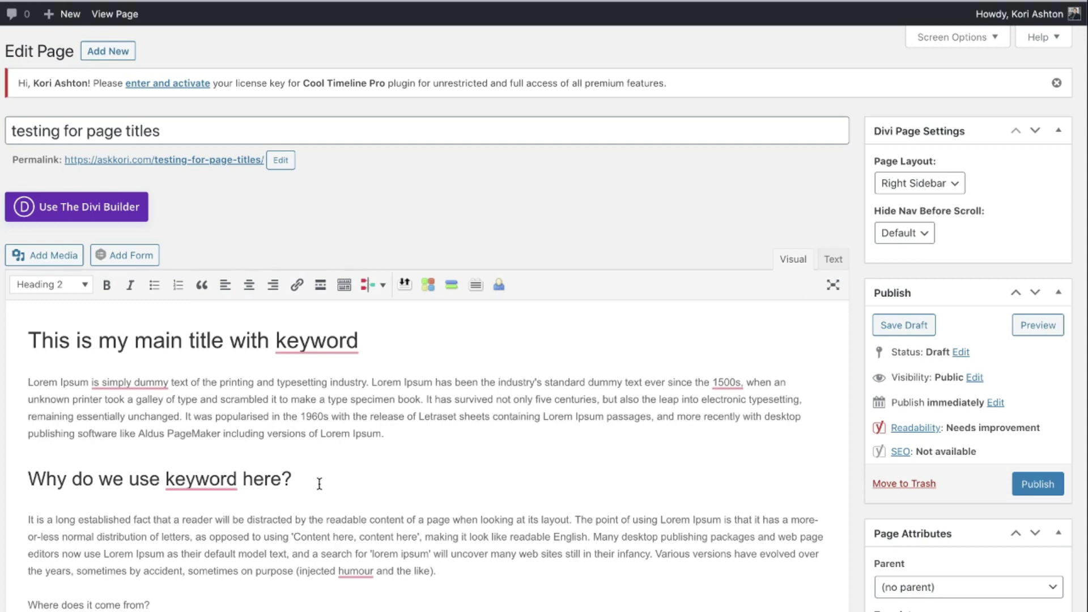
Step: Add an empty paragraph below the second heading and select the portrait photo in the media library
key(Return)
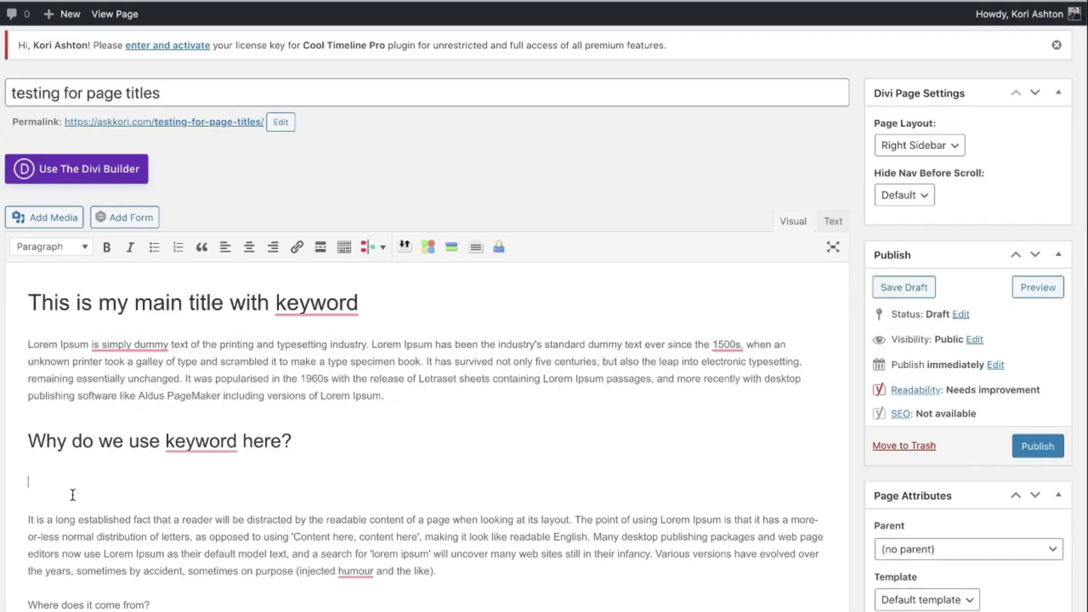
click(39, 223)
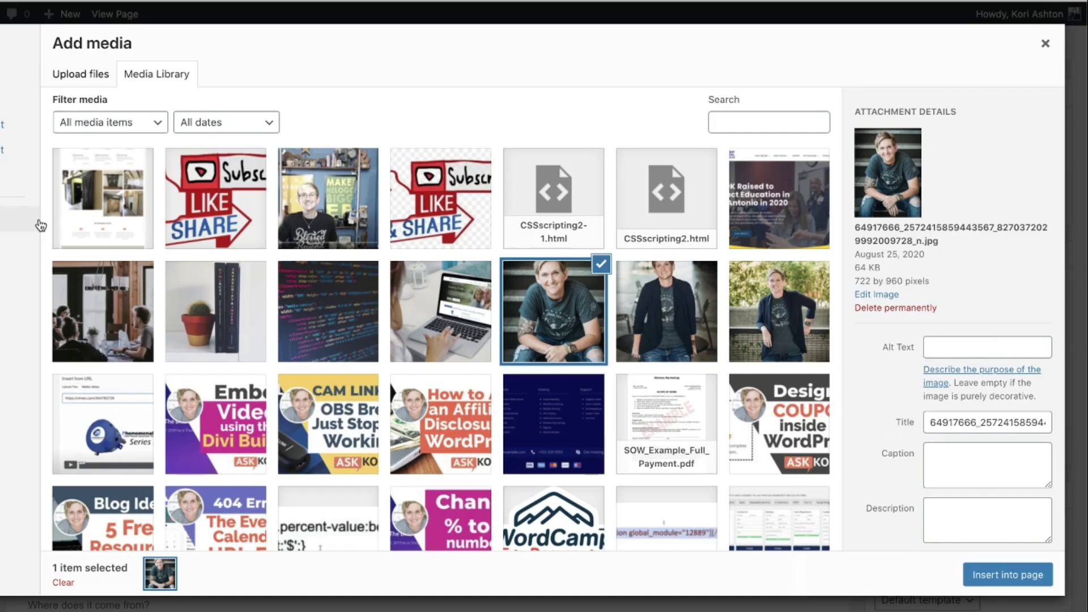
click(561, 331)
click(532, 321)
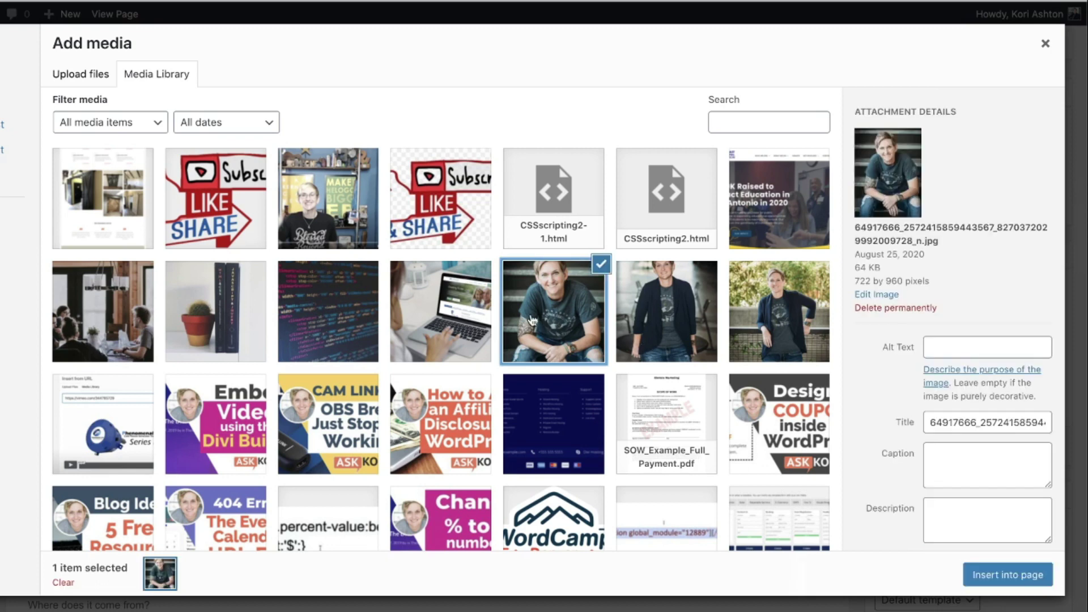
Step: Set the portrait's alt text to the person's name followed by 'Headshot'
click(912, 355)
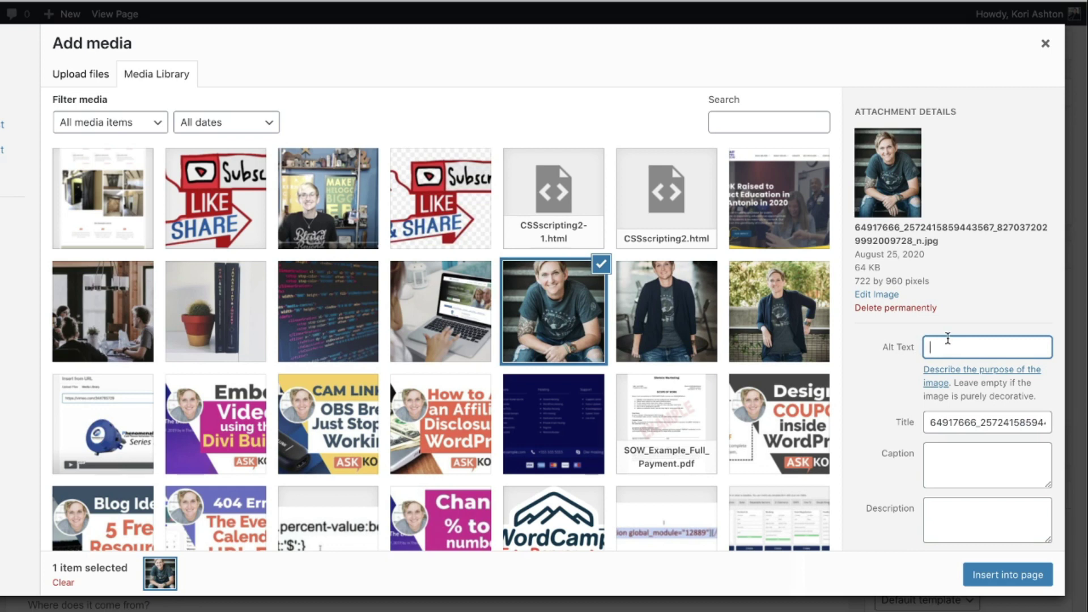
text(Kori Ashton)
text(Headshot)
Step: Select the Subscribe LIKE SHARE graphic and give it alt text 'Subscribe to YouTube for WordPress Tips'
click(429, 219)
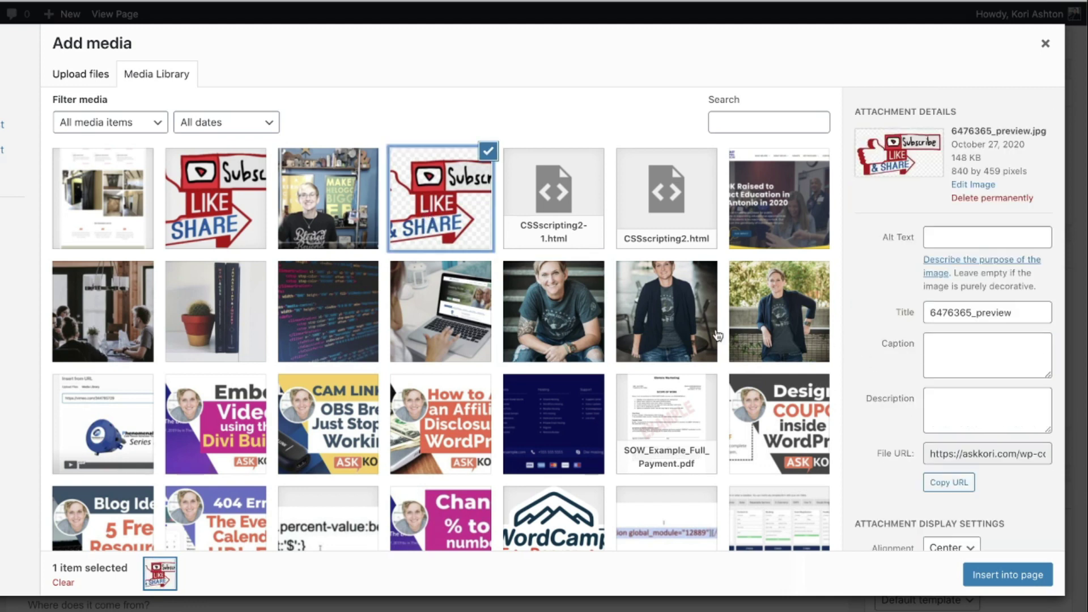
click(950, 239)
text(Subscr)
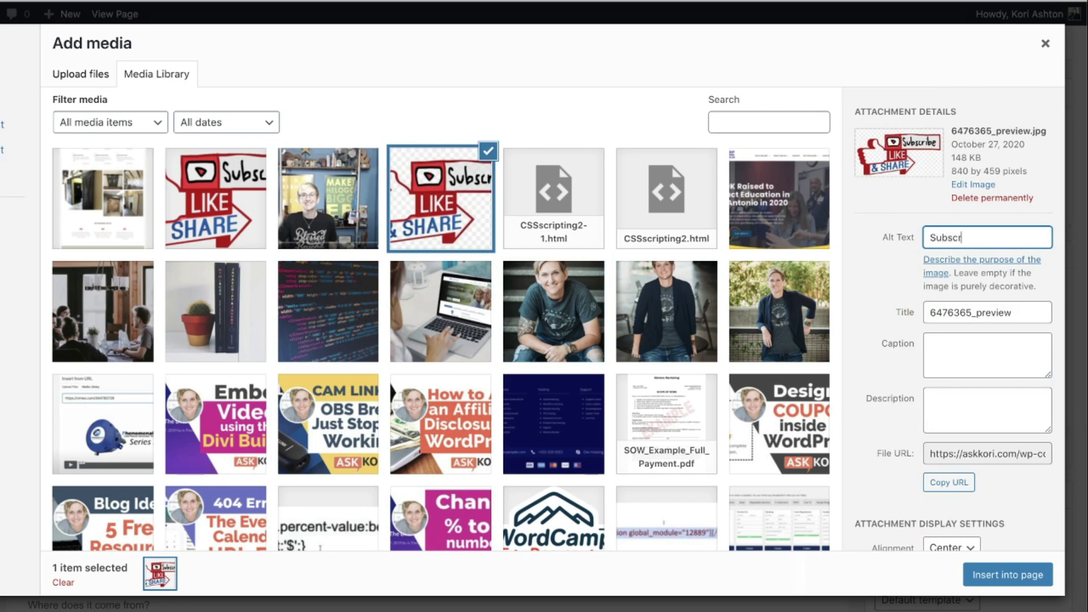
text(ibe to You)
text(Tube for Kori Ashton)
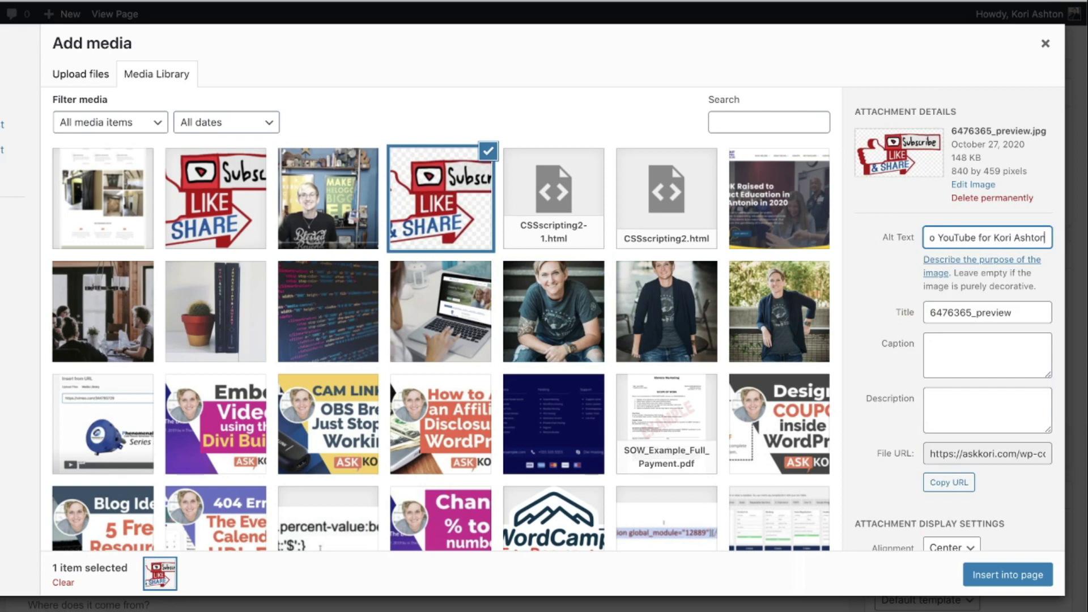
shift+click(993, 237)
text(WordPress Tips)
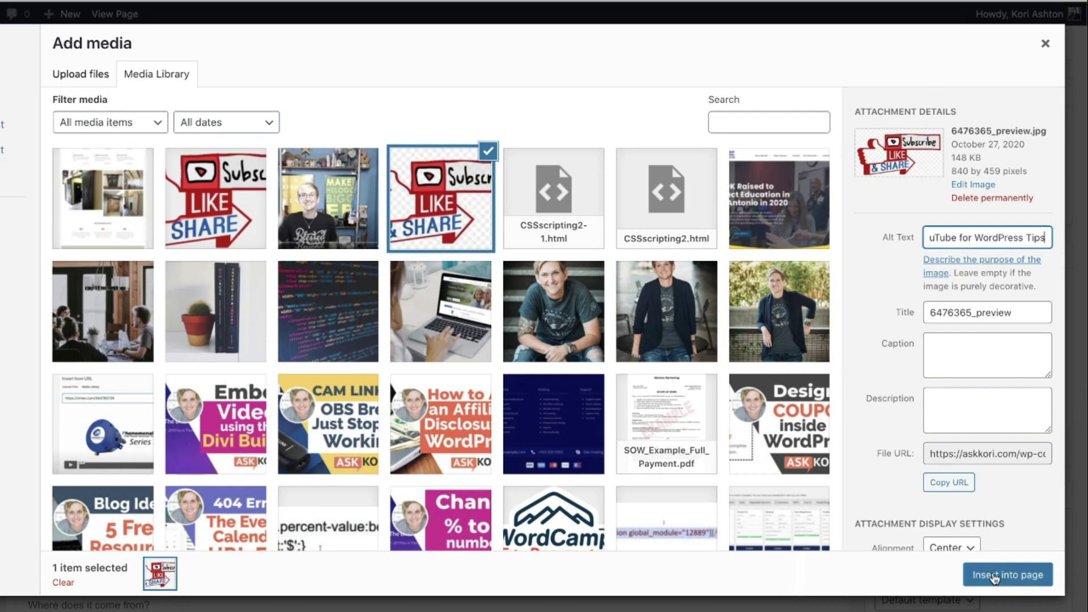
scroll(964, 521, down, 2)
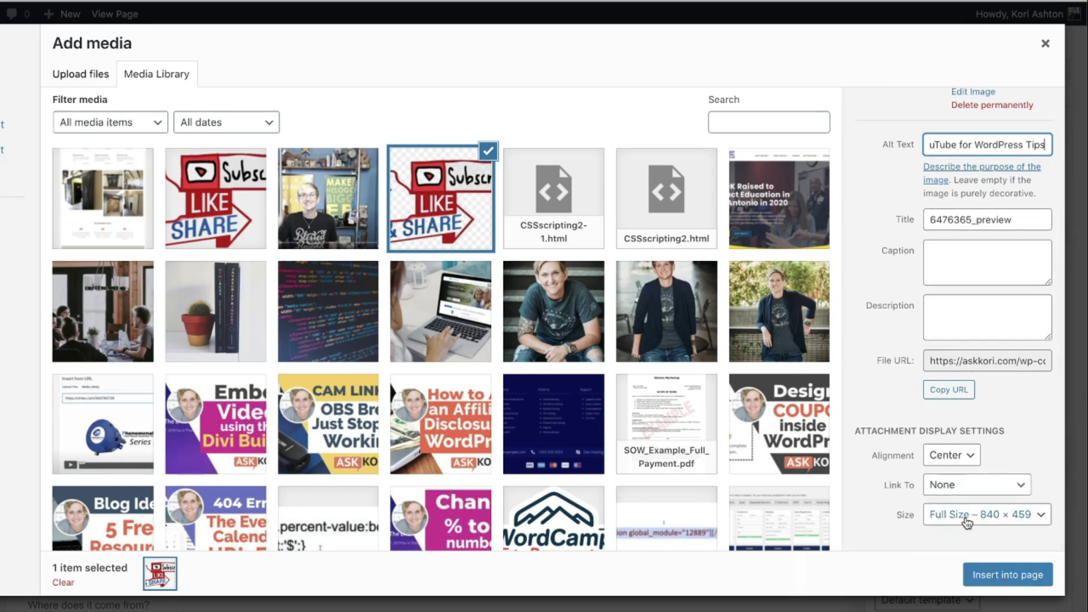
Step: Insert the Subscribe graphic under the 'Why do we use keyword here?' heading and check its placement
click(989, 575)
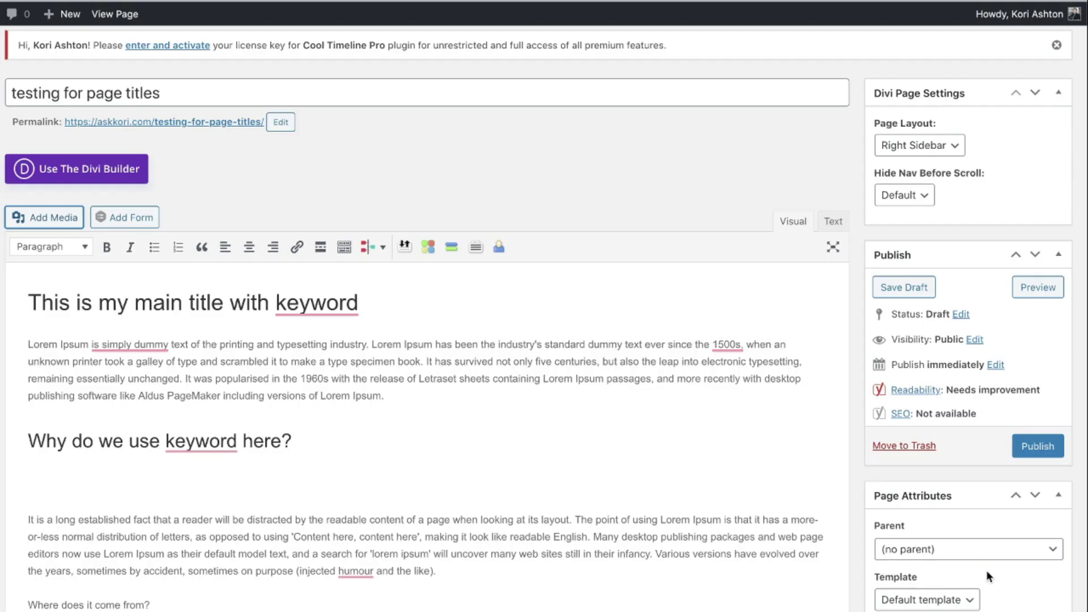
scroll(478, 447, down, 4)
scroll(477, 447, down, 2)
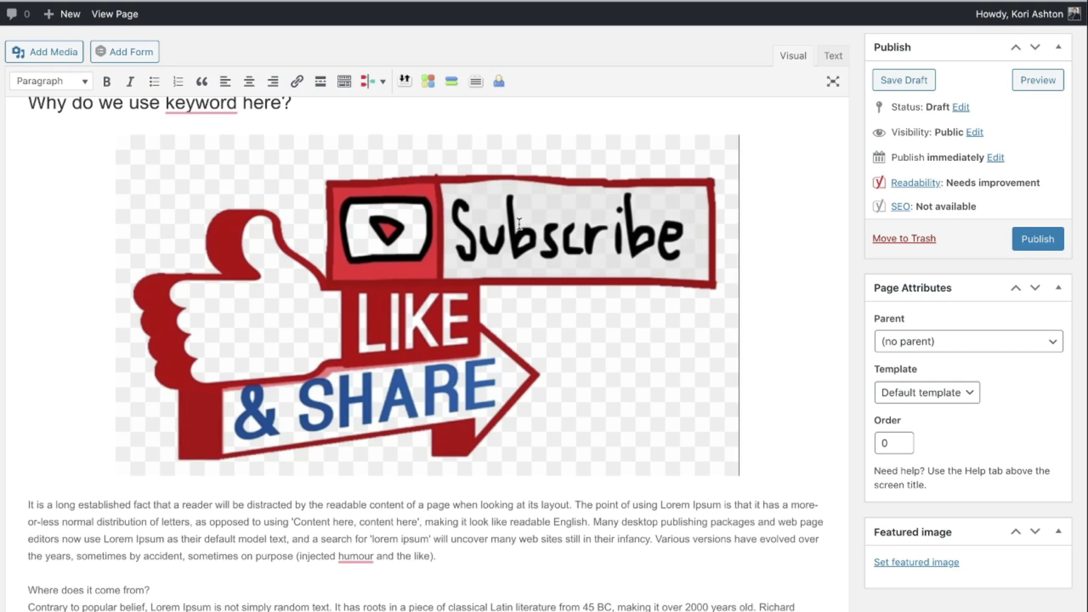
scroll(517, 223, up, 6)
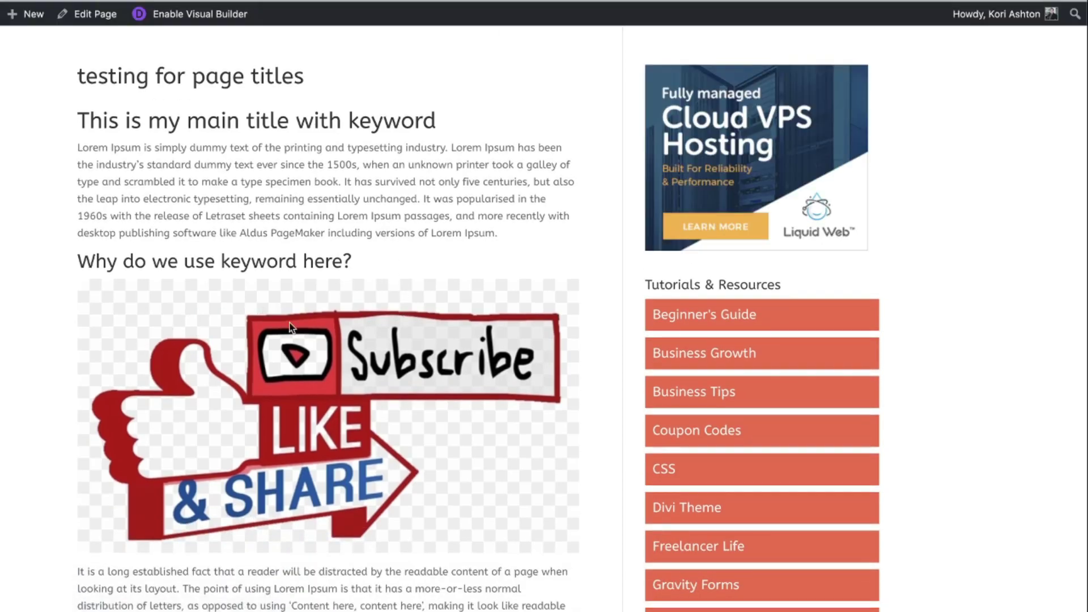
scroll(323, 373, down, 3)
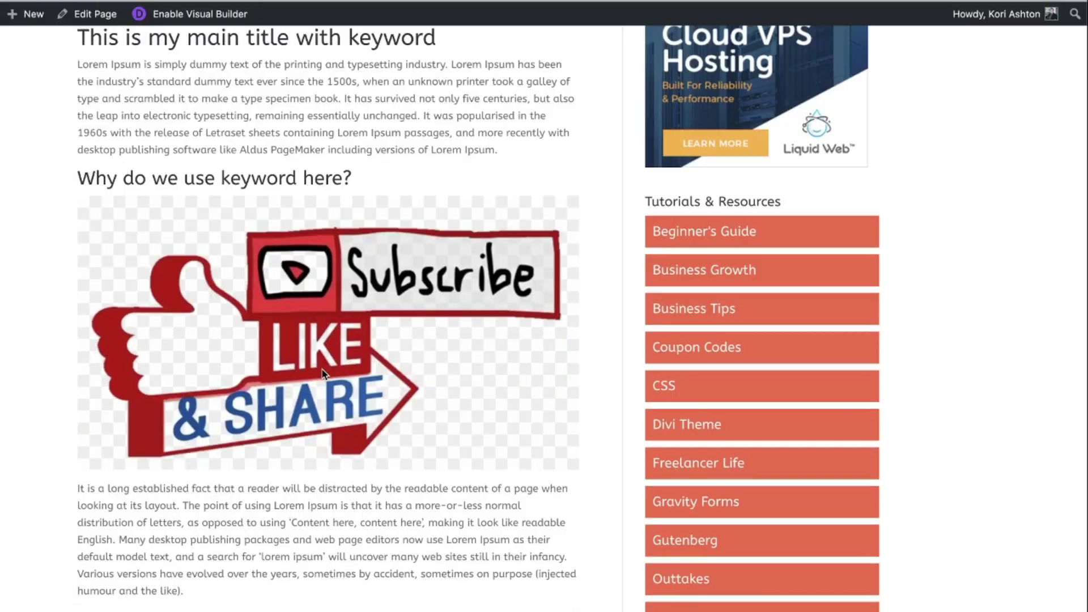
Step: Inspect the inserted image in DevTools to verify its alt attribute reads 'Subscribe to YouTube for WordPress Tips'
right_click(283, 340)
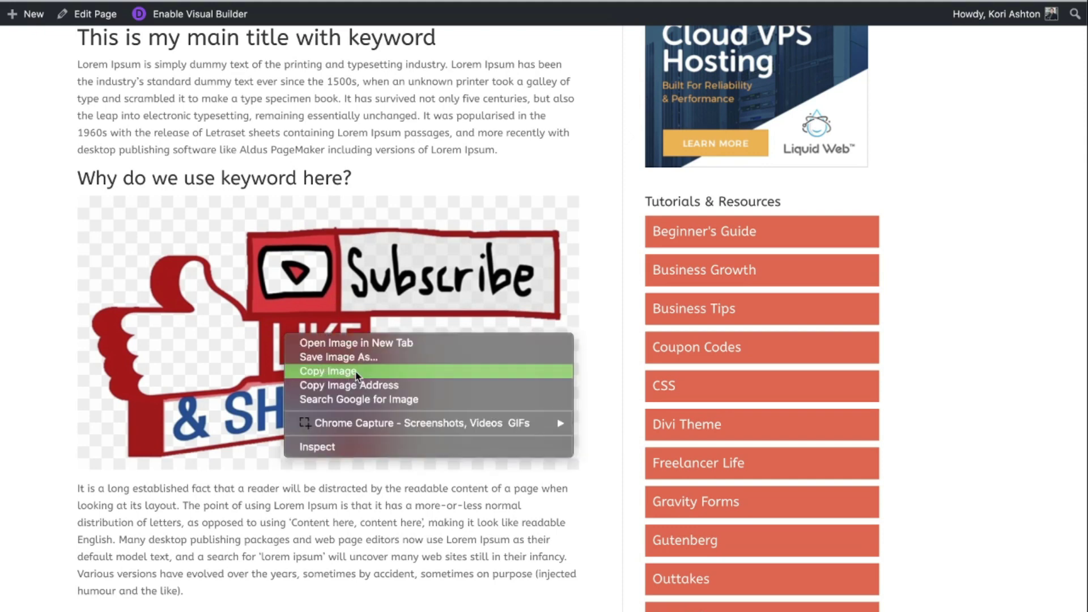
click(348, 446)
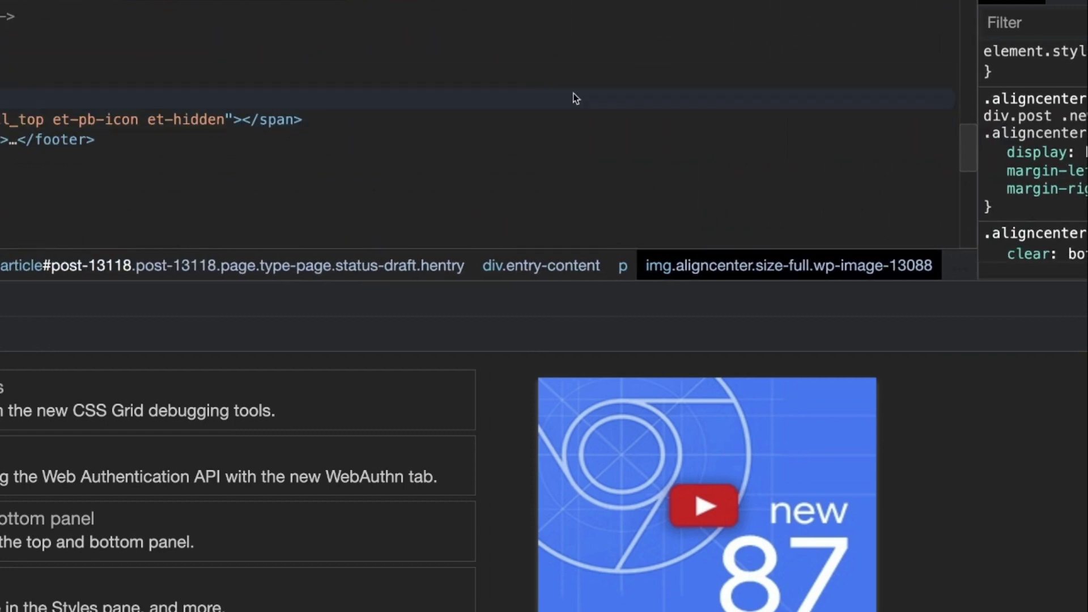
scroll(535, 93, up, 8)
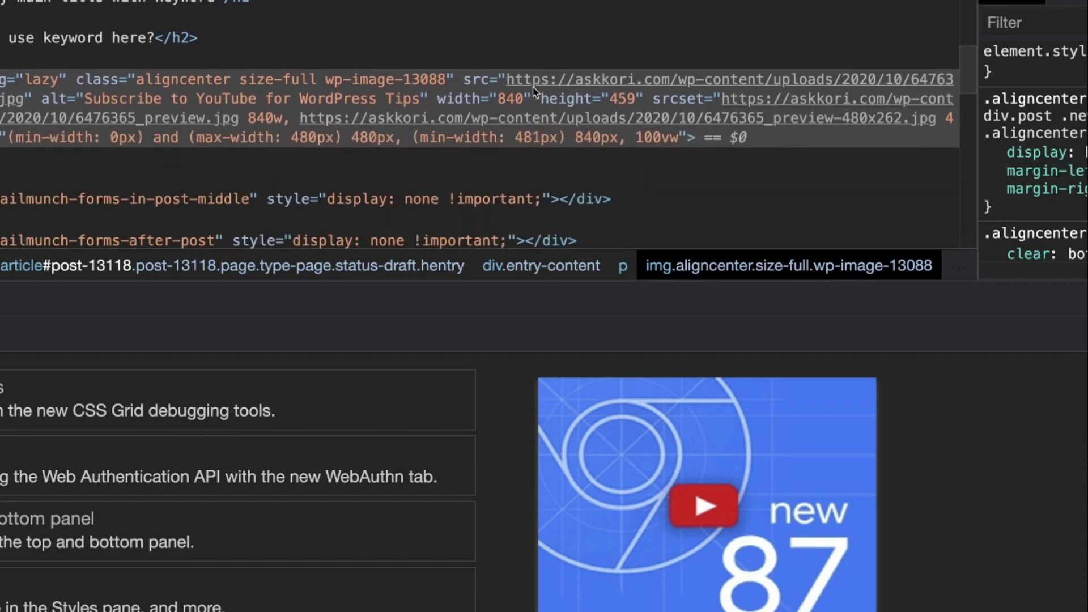
scroll(436, 57, down, 1)
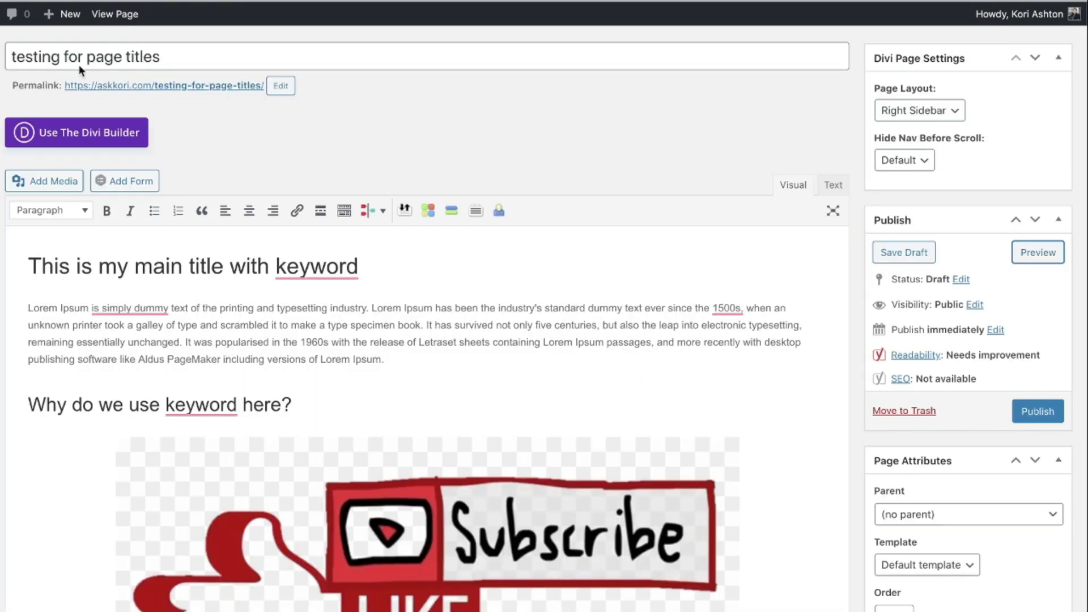
Step: Remove the Subscribe image from the draft page
scroll(435, 455, down, 2)
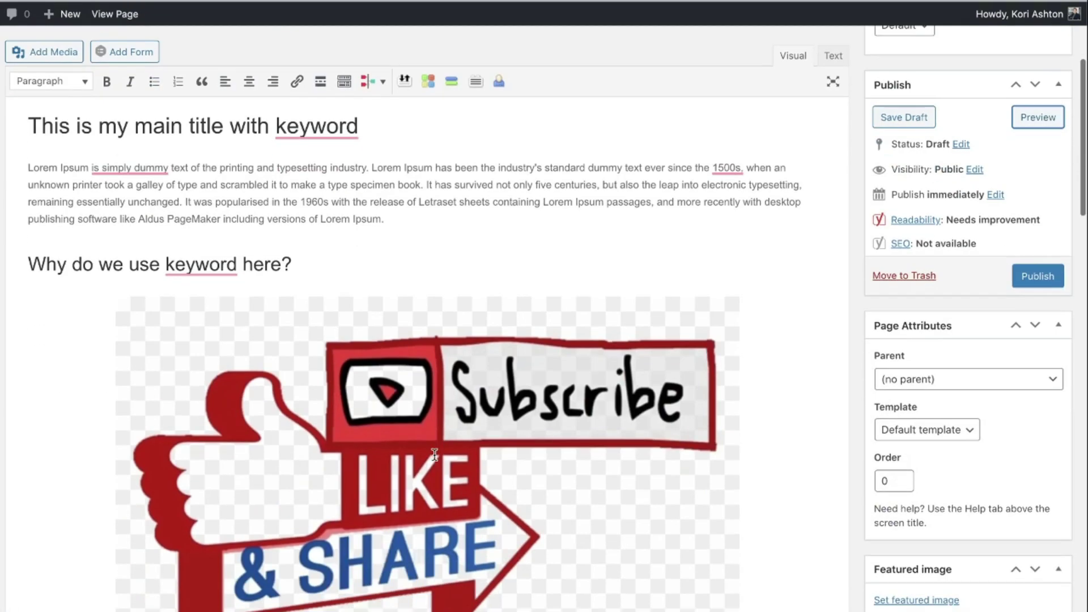
scroll(431, 445, down, 1)
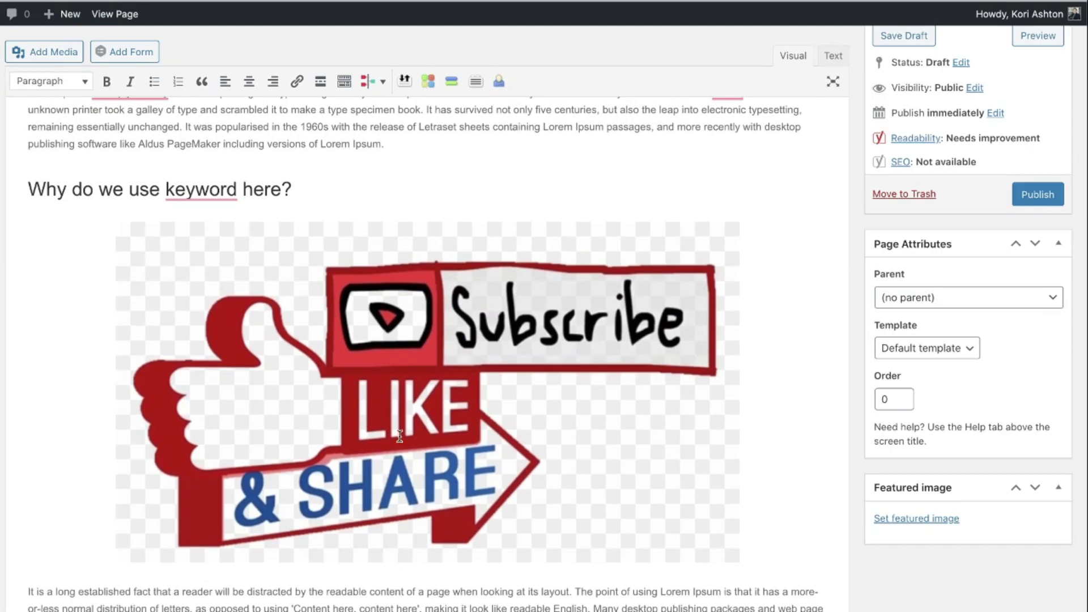
click(367, 398)
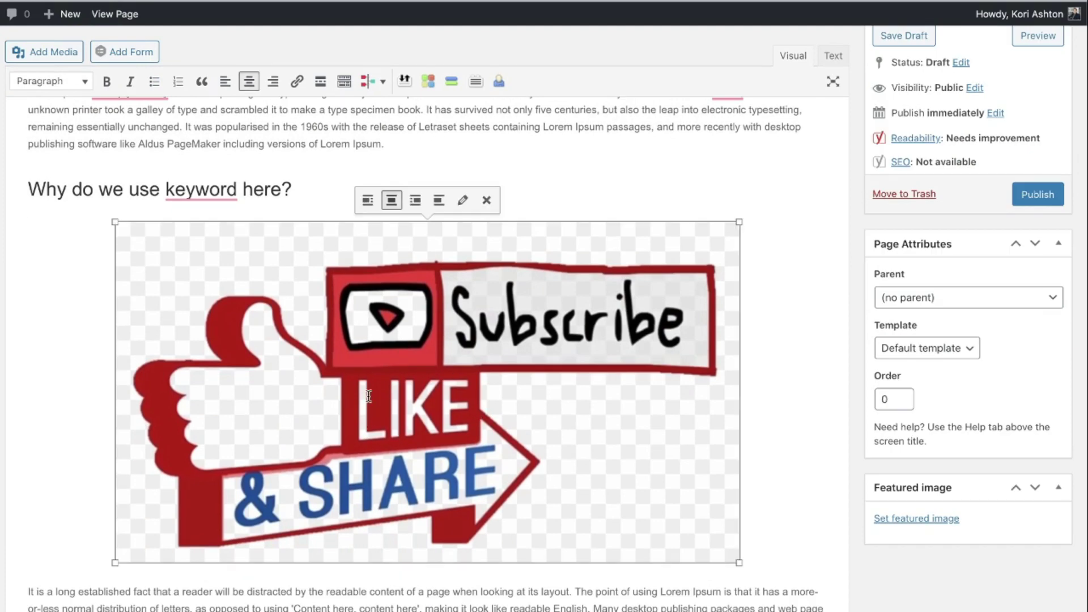
click(486, 200)
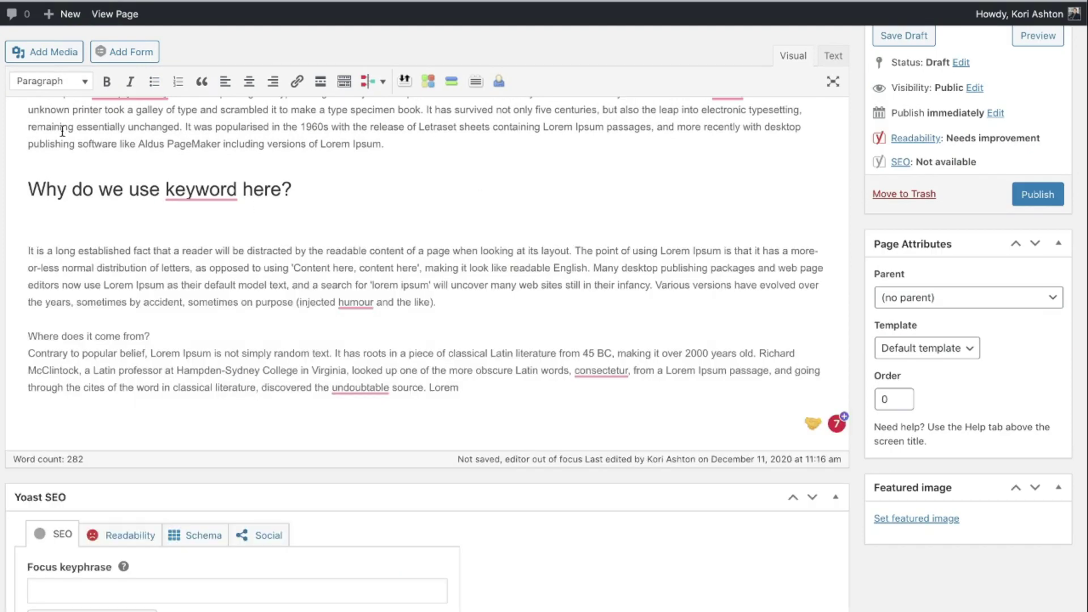
Step: In the media library, review the alt text of the Like & Share graphic and the headshot
click(51, 58)
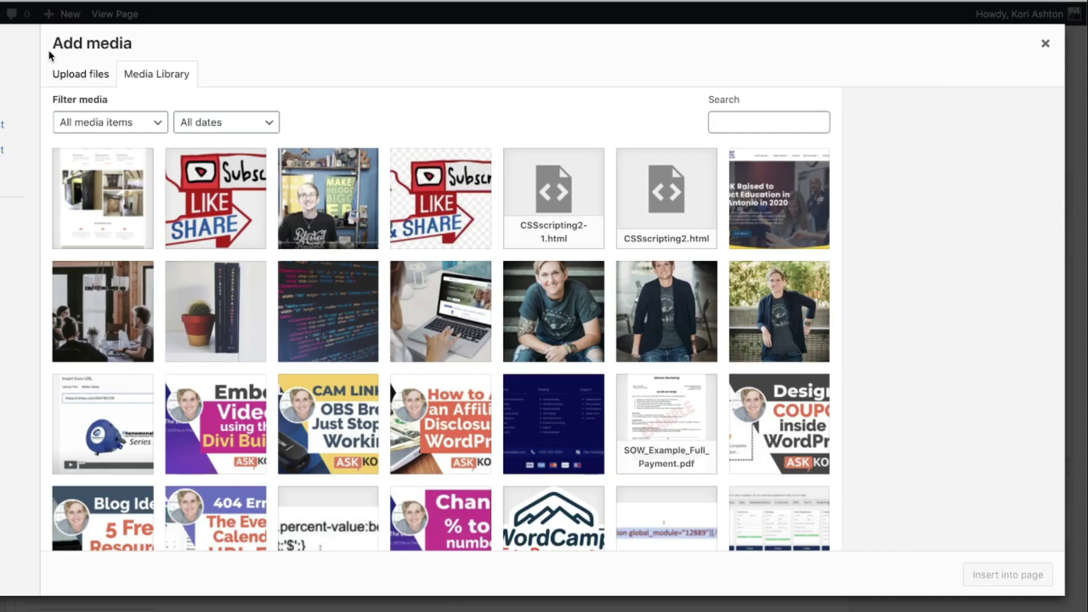
click(409, 209)
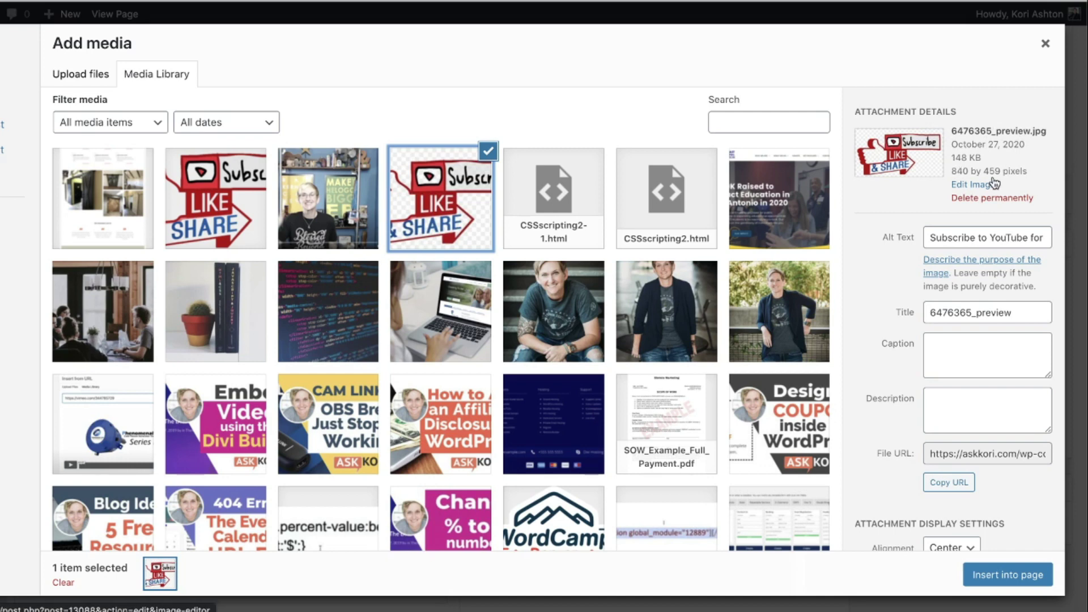
click(558, 316)
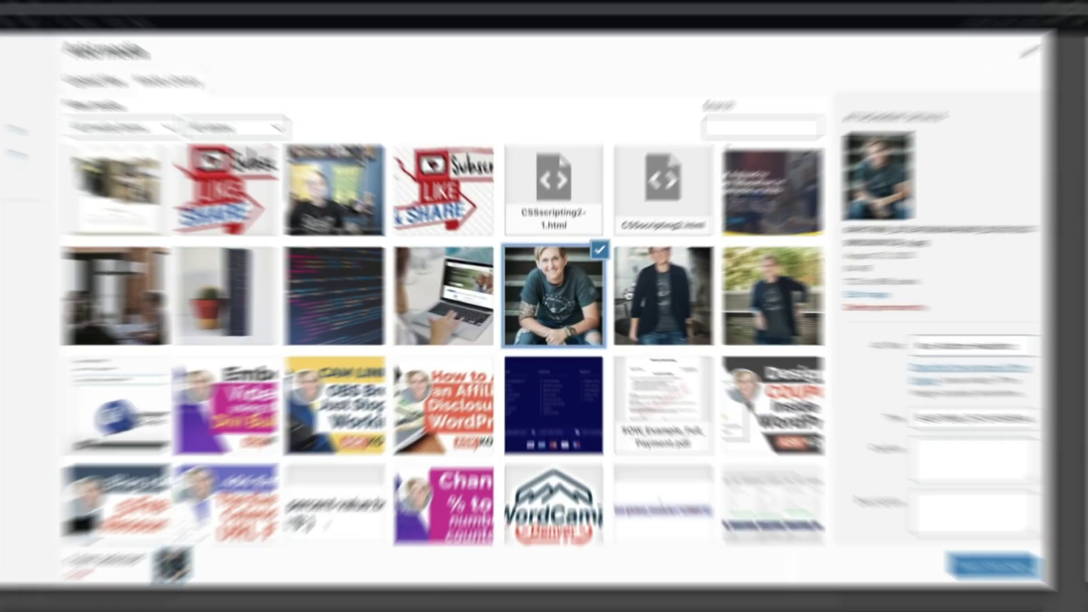
Step: Check the existing alt text on the Mobile-First Design image
scroll(652, 363, down, 1)
scroll(652, 364, down, 10)
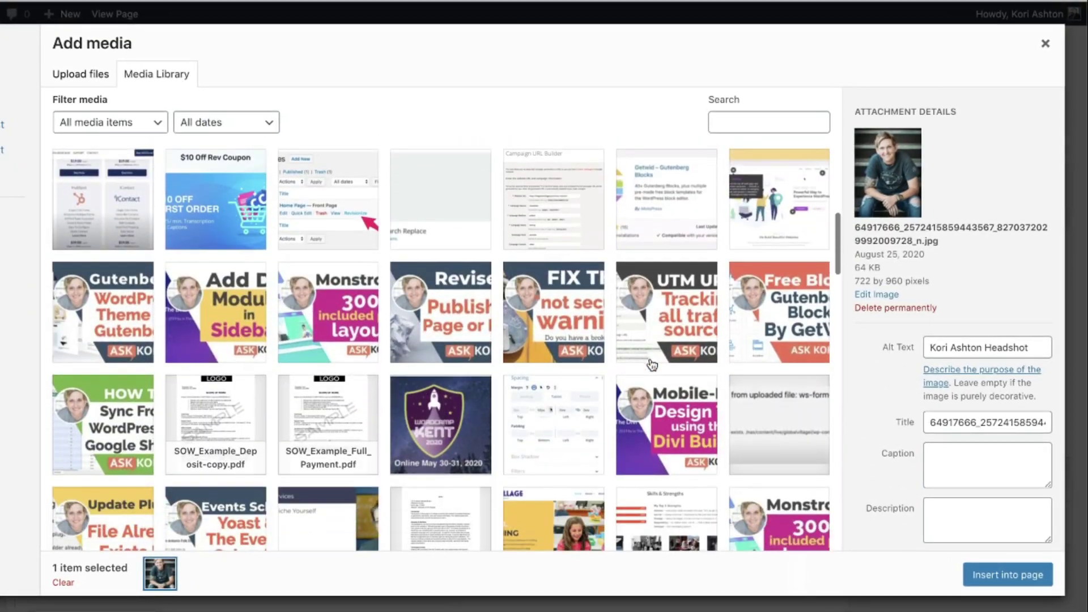
click(651, 414)
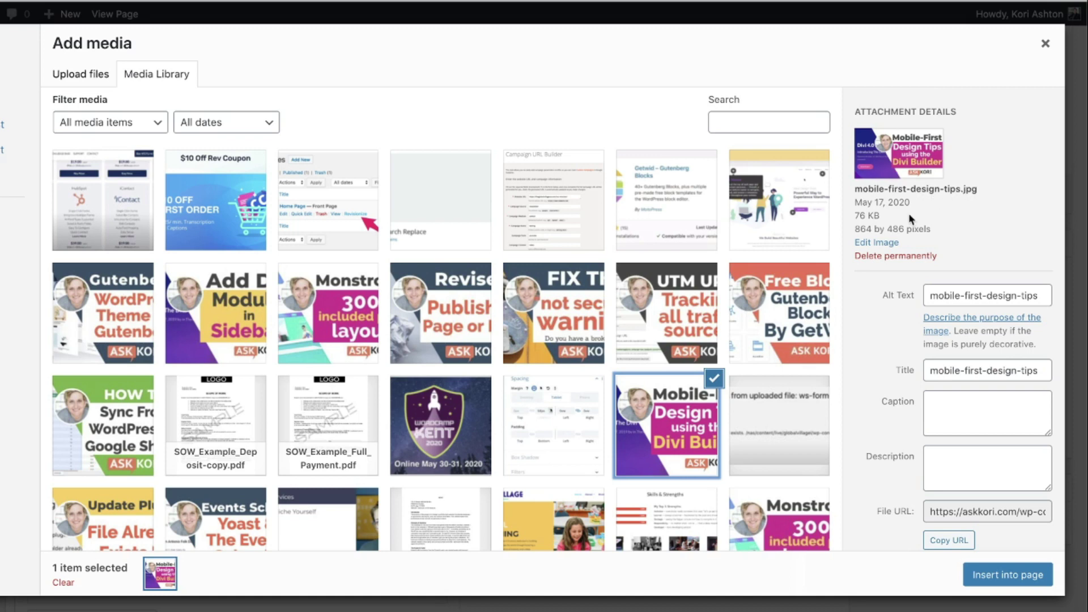
triple_click(953, 295)
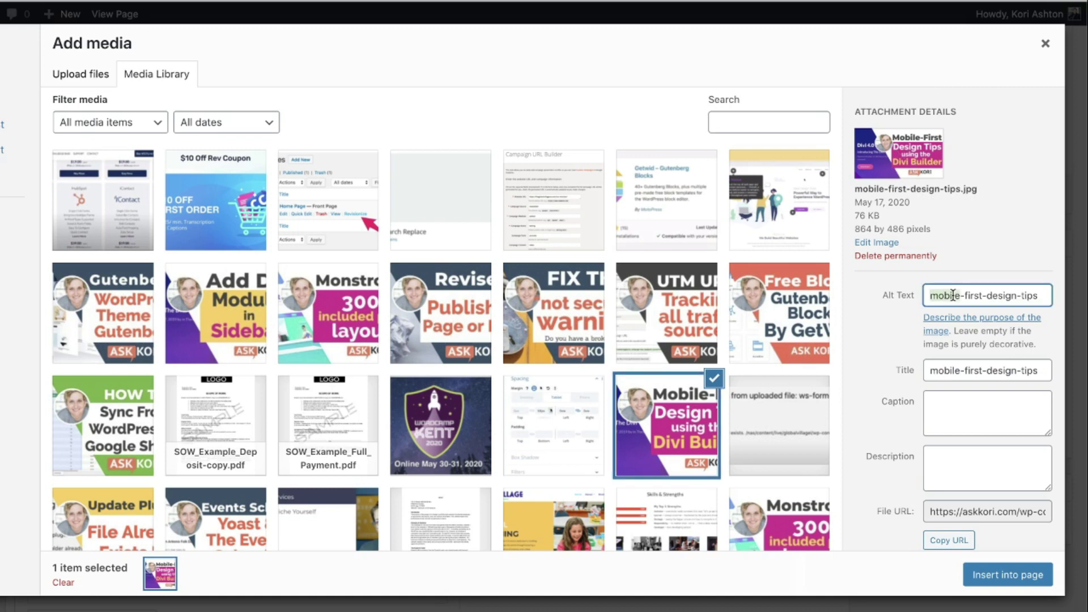
click(1010, 294)
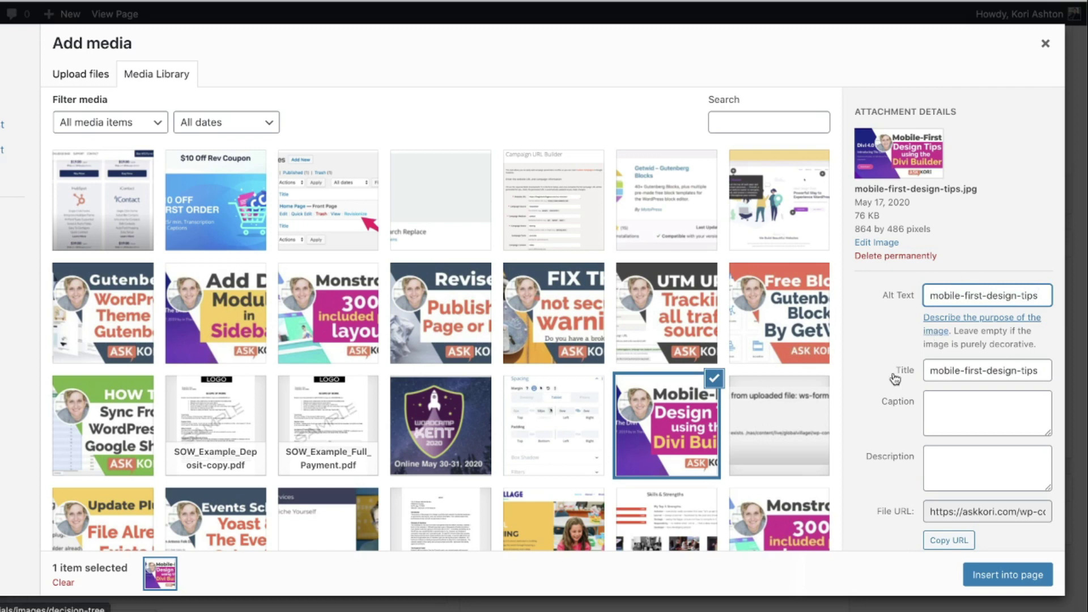
Step: Read the full alt text of the Not Secure Warning image, ending 'Warning in WordPress Fix It'
click(553, 313)
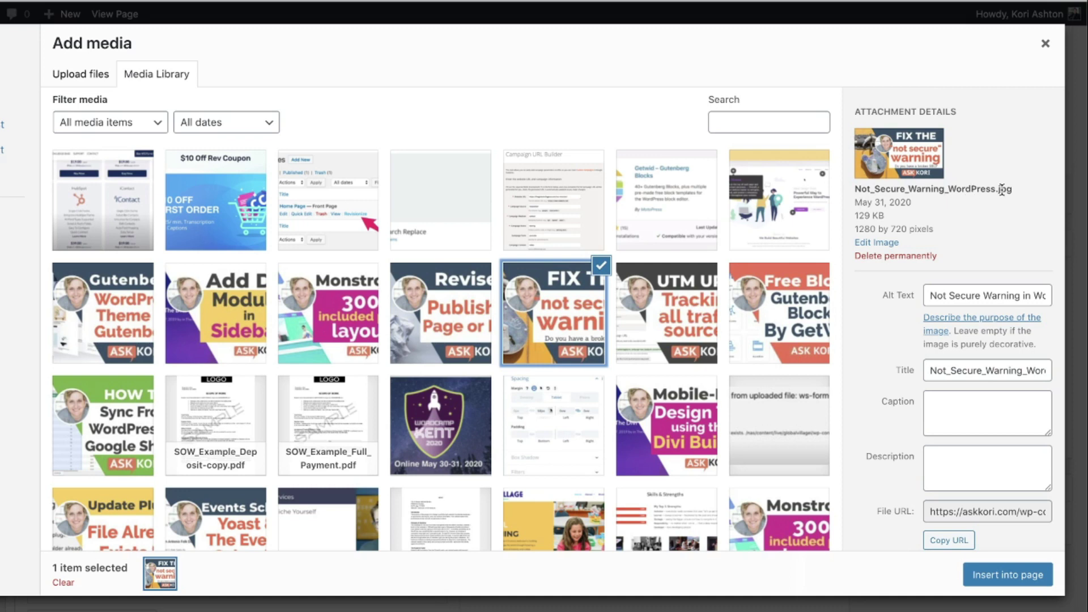
triple_click(938, 295)
click(965, 296)
key(End)
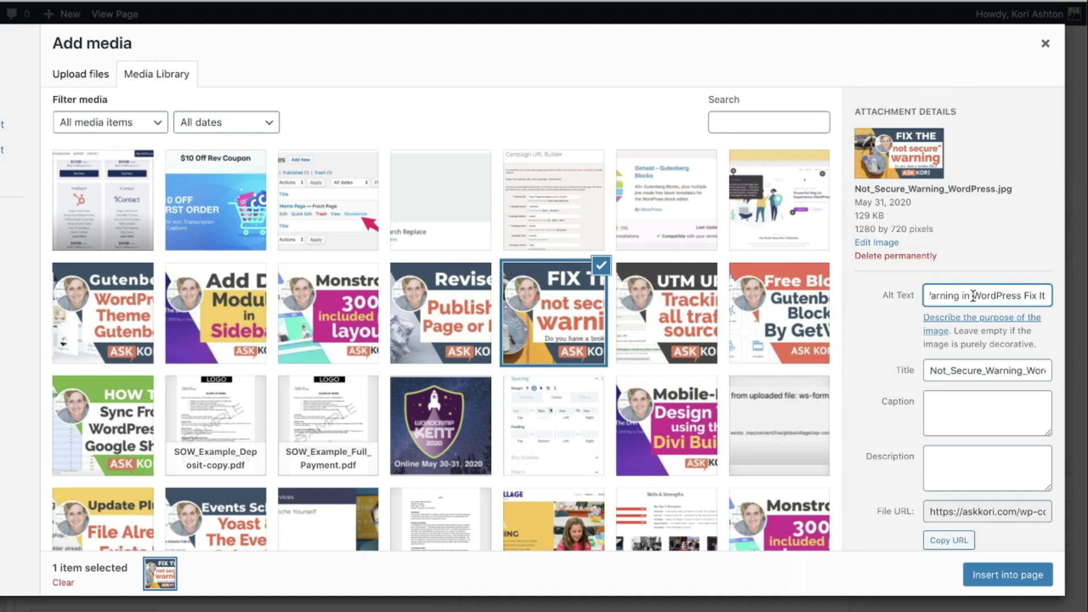
scroll(584, 357, down, 10)
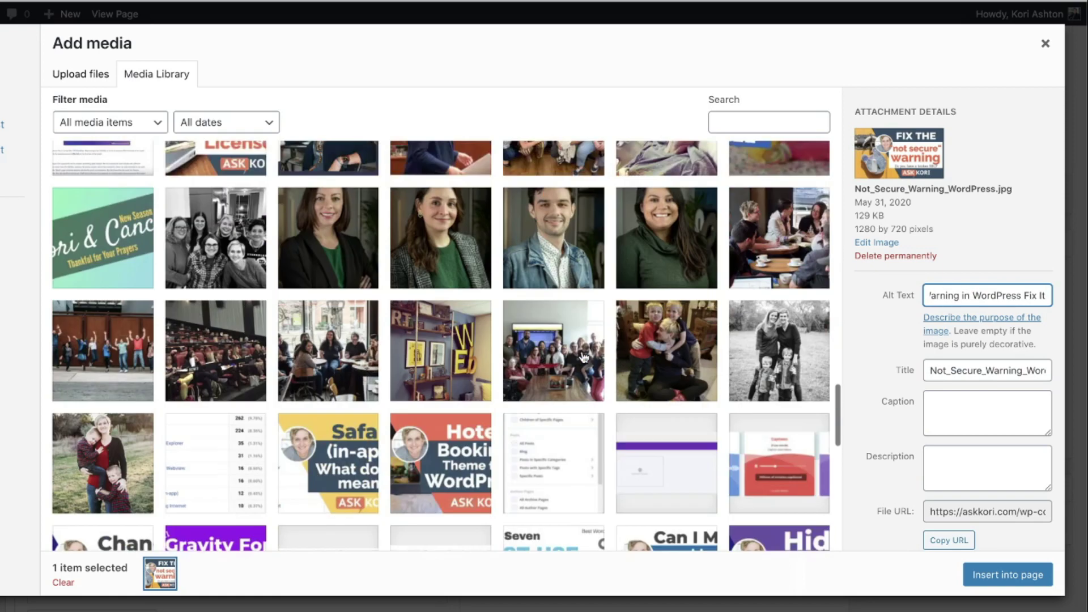
scroll(584, 357, down, 15)
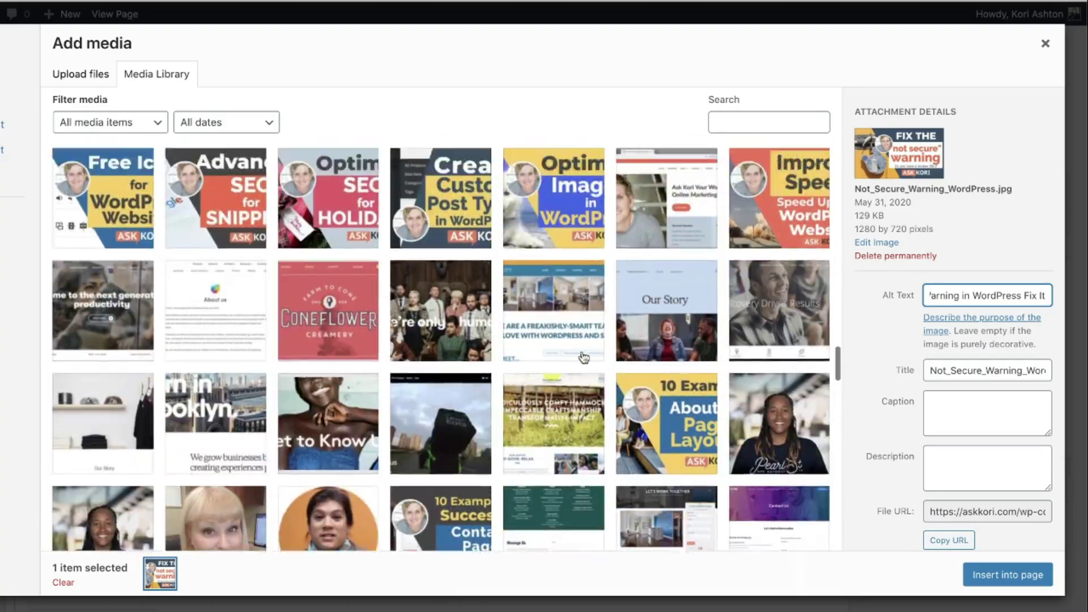
scroll(583, 357, up, 20)
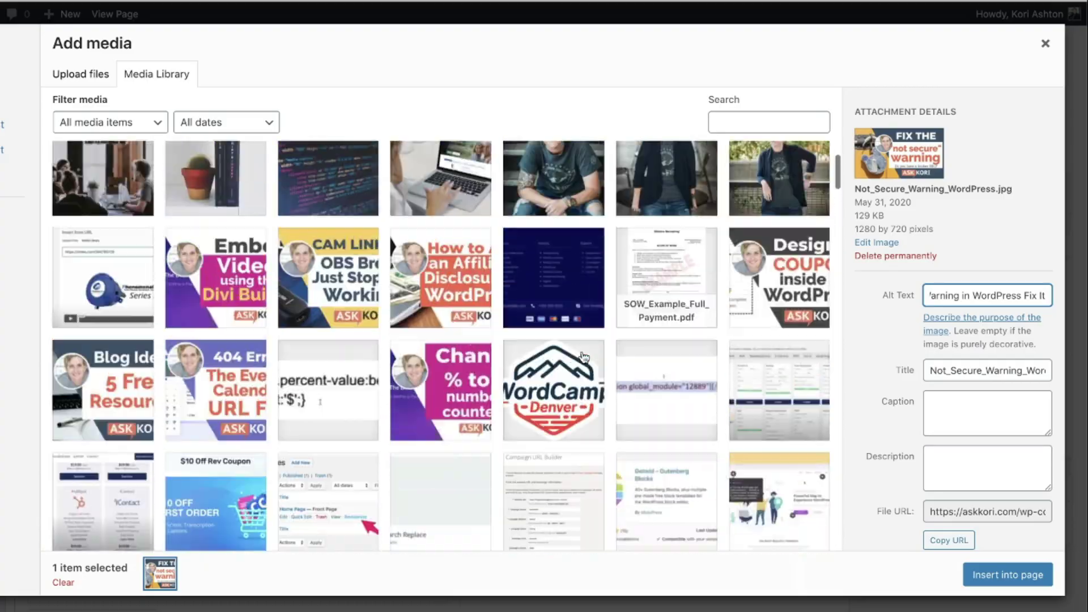
scroll(583, 357, up, 2)
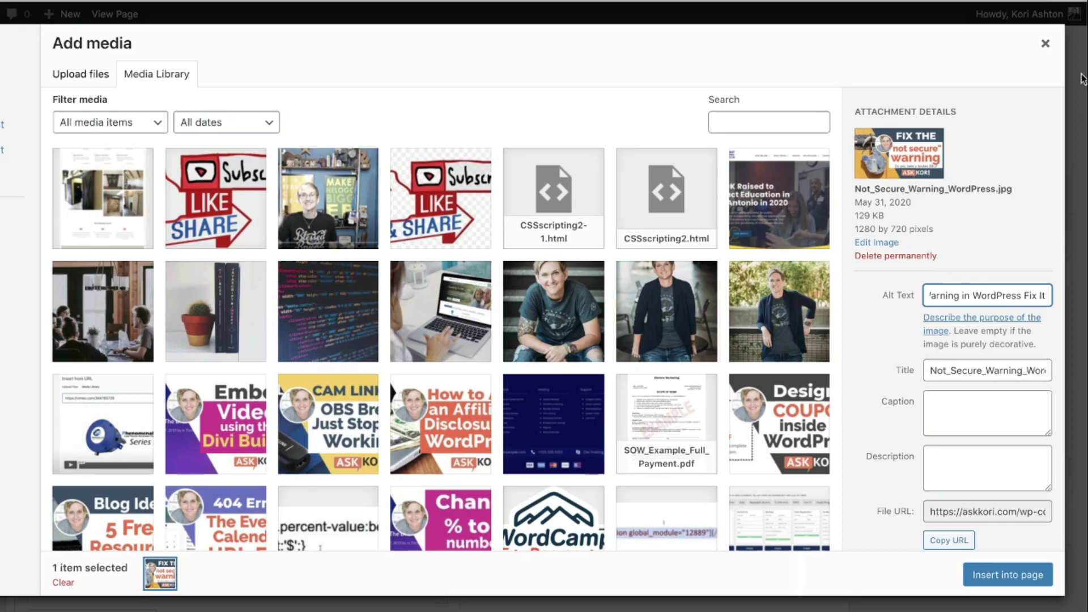
Step: Close the media dialog and leave the unsaved editor for the Media Library page
click(1045, 43)
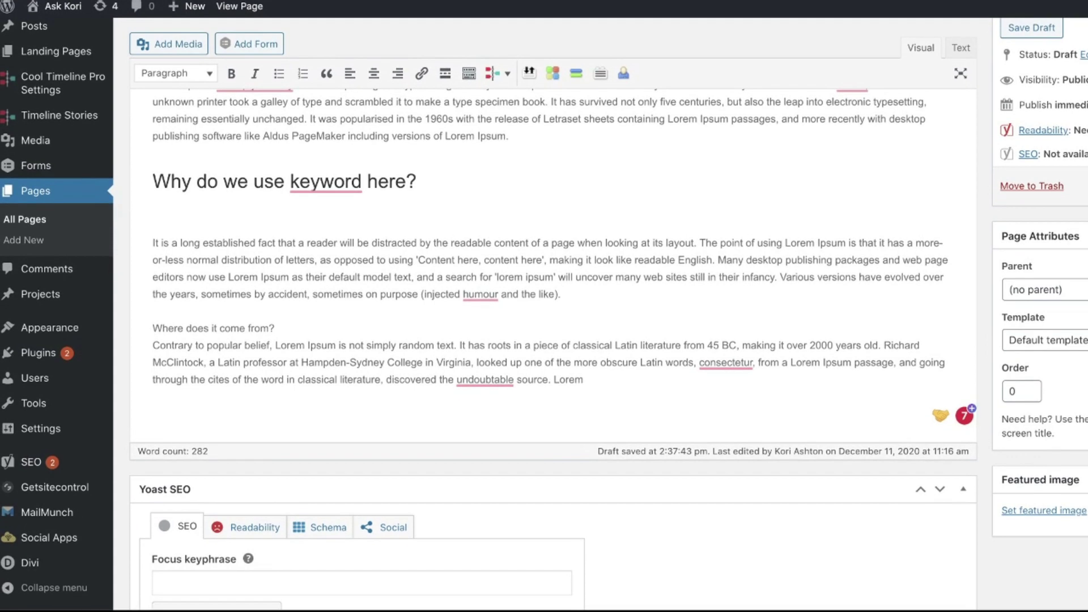
click(41, 142)
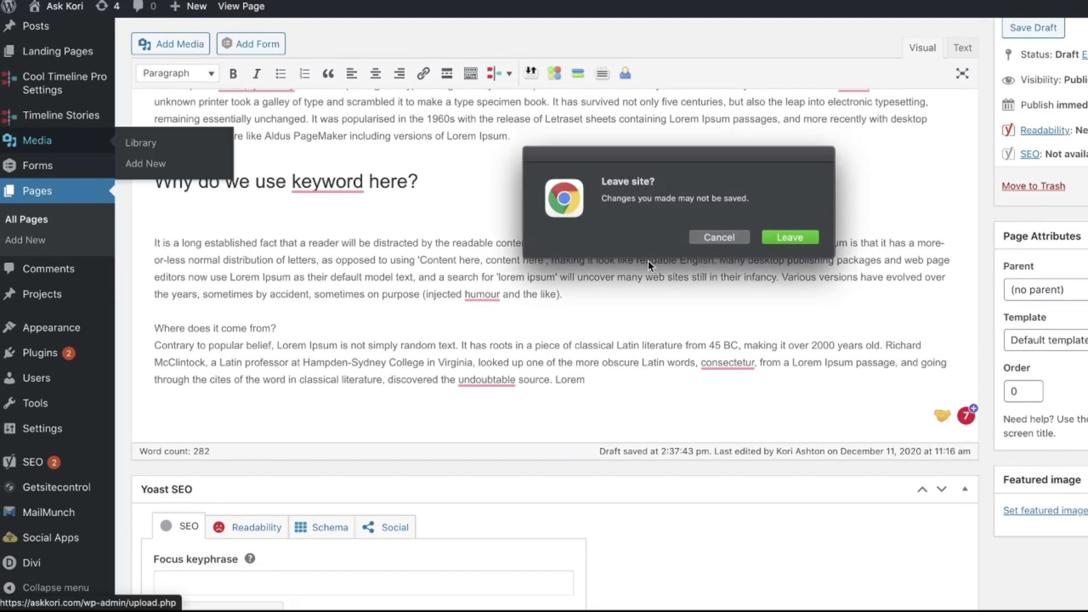
click(799, 237)
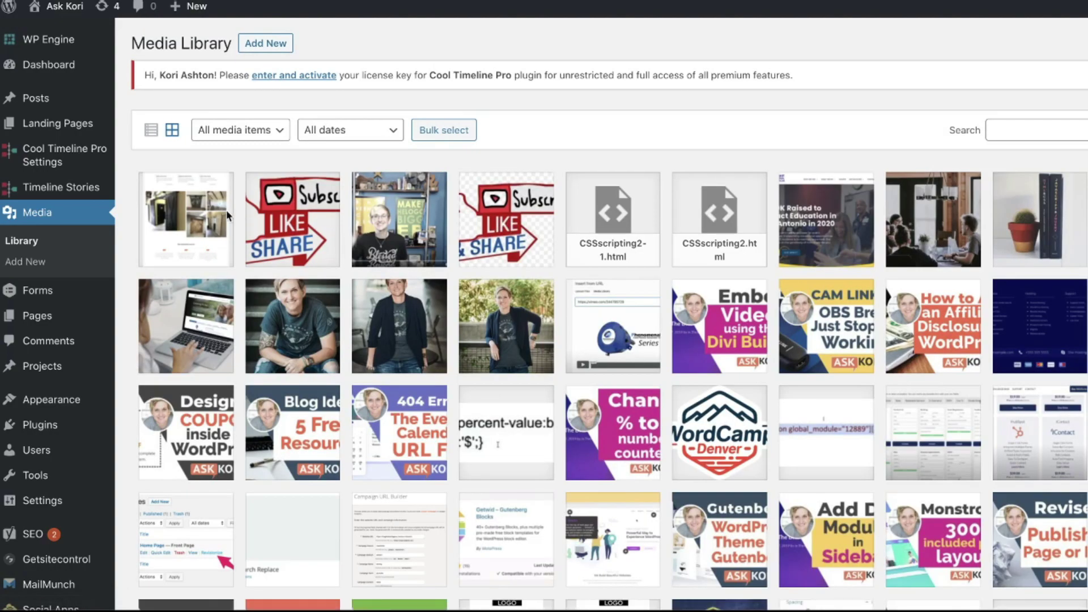
Step: Change the barn-door screenshot's alt text to 'change the title'
click(182, 229)
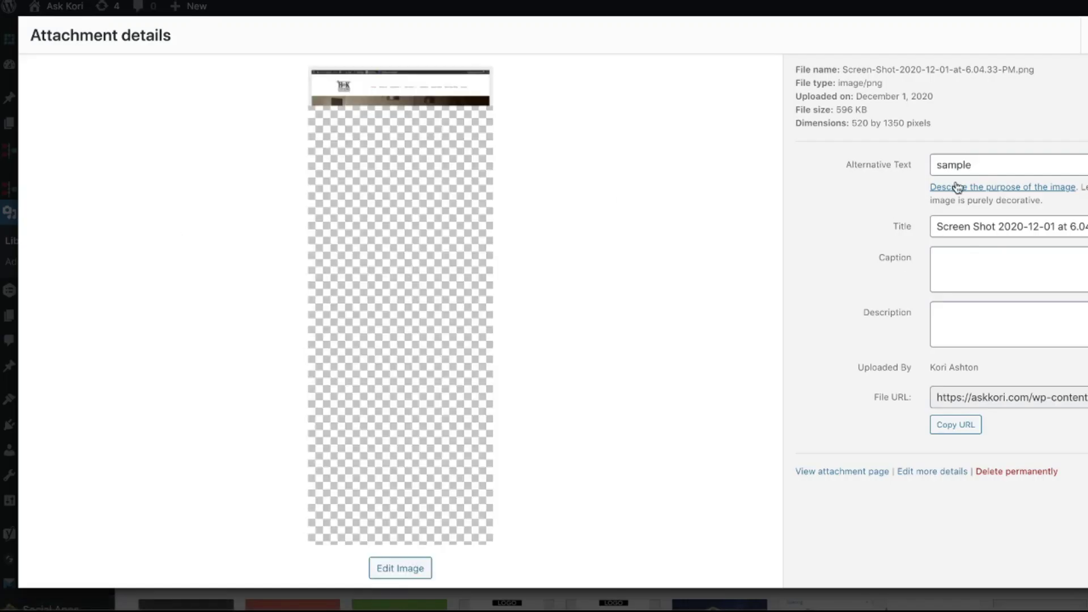
double_click(967, 163)
text(change the title)
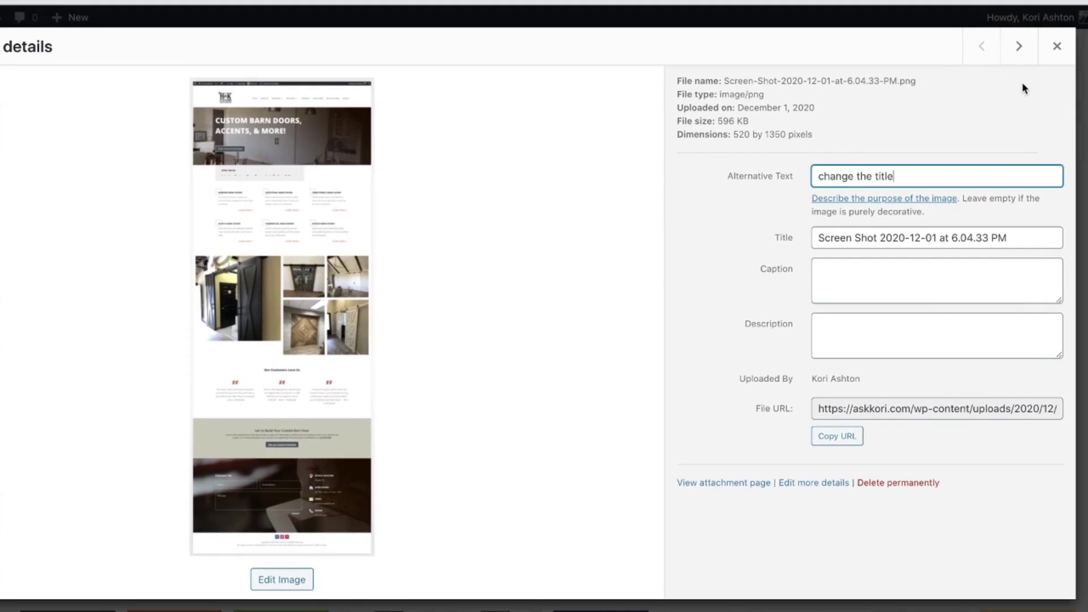
Step: Give the YouTube Subscribe graphic alt text 'YouTube Subscribe WordPress tips', then return to the screenshot
click(1019, 50)
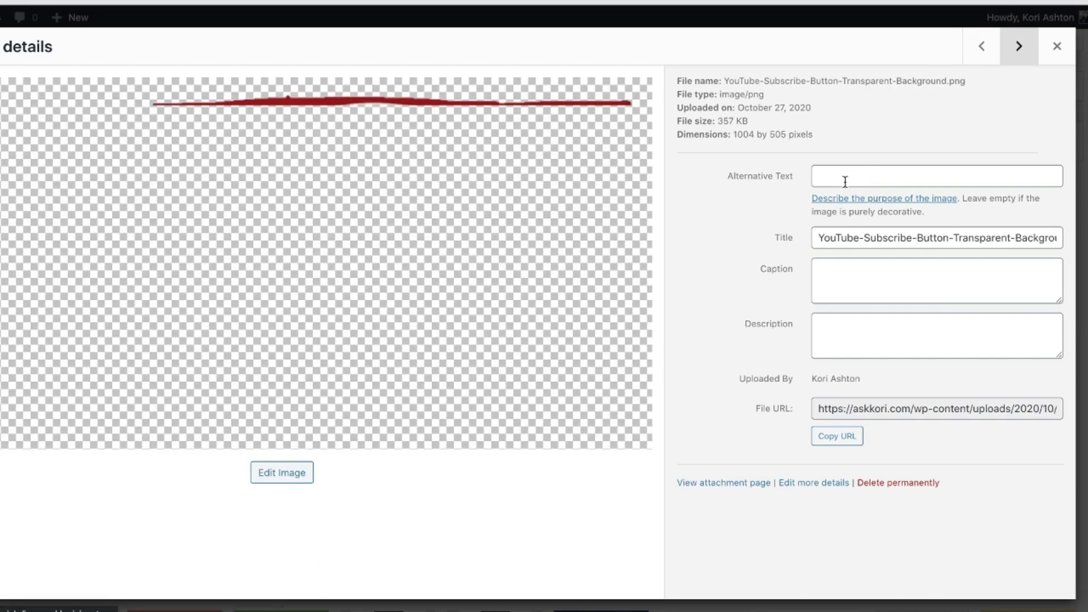
click(844, 177)
text(YouTube Subsc)
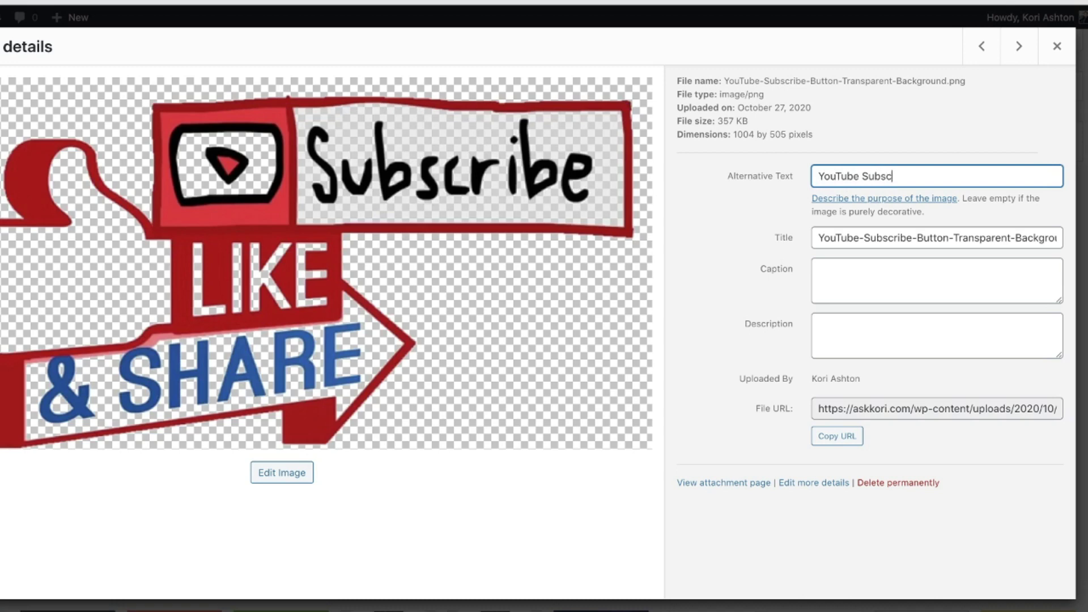
text(ribe WordPress tips)
click(1017, 46)
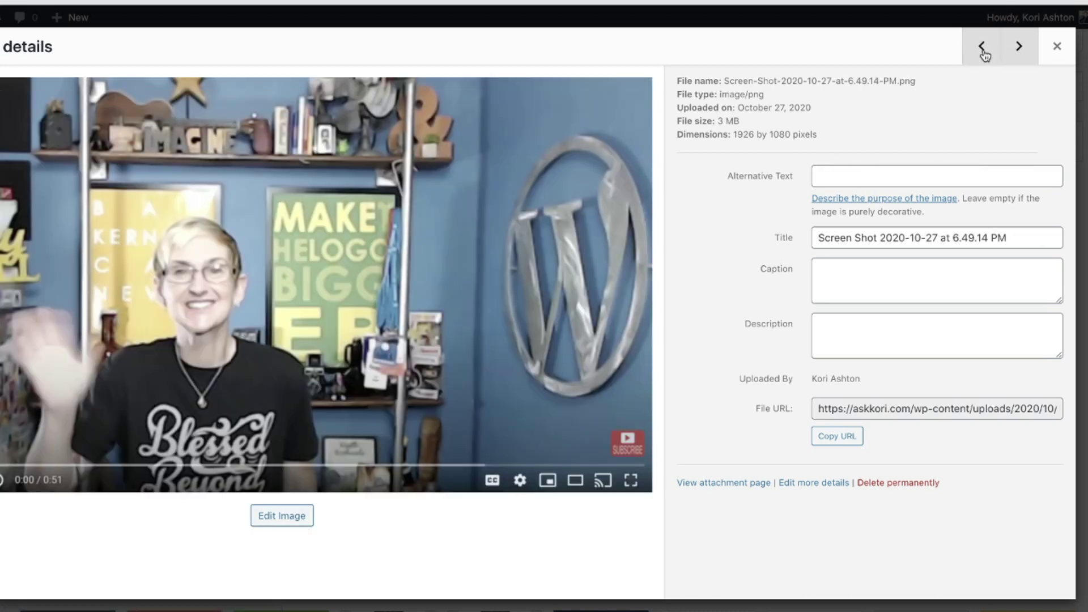
click(983, 48)
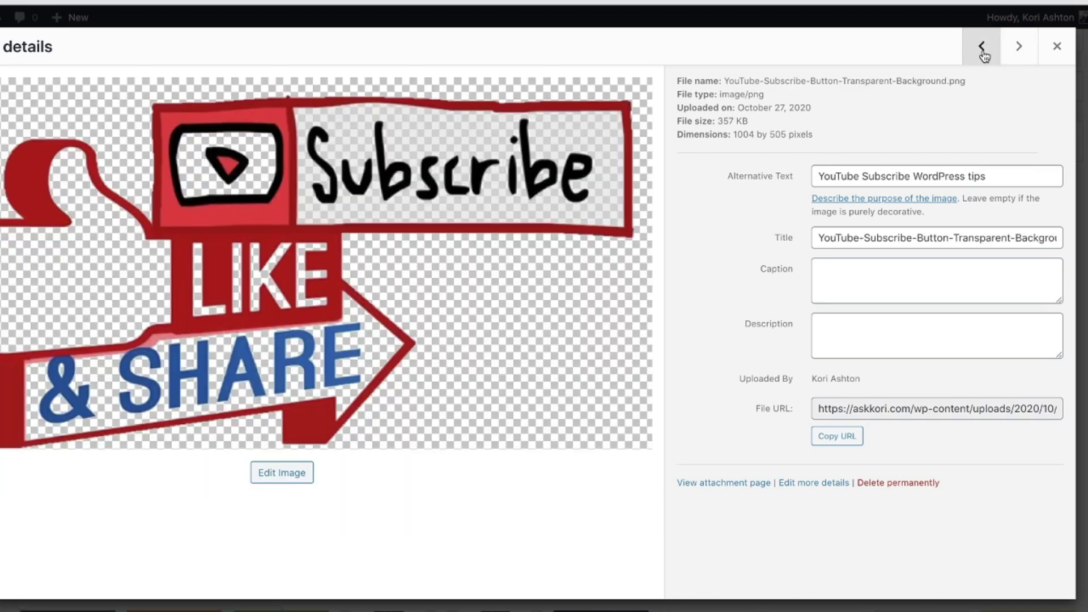
click(983, 50)
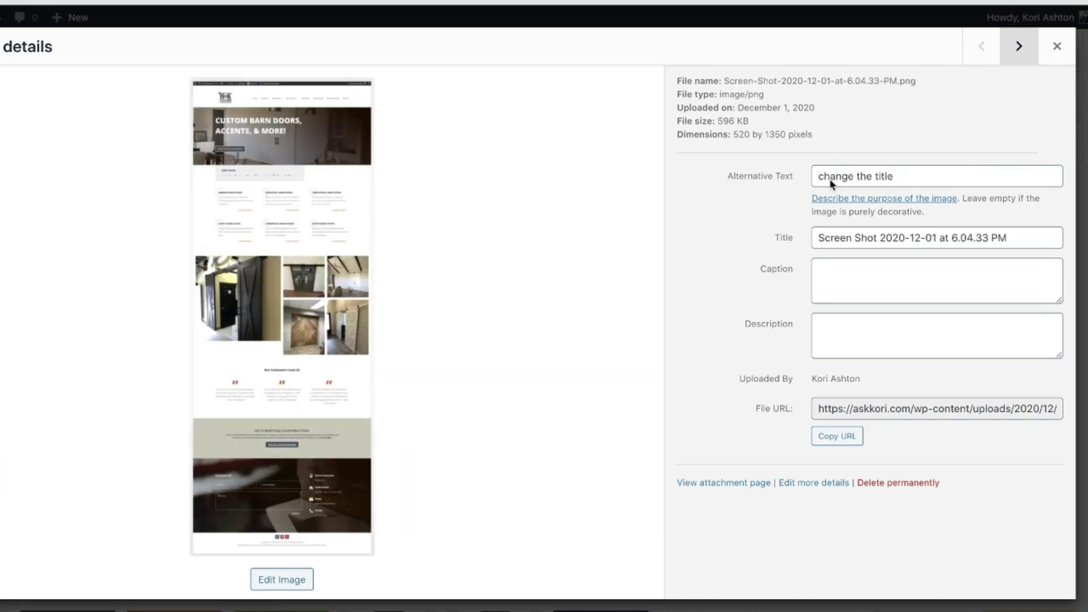